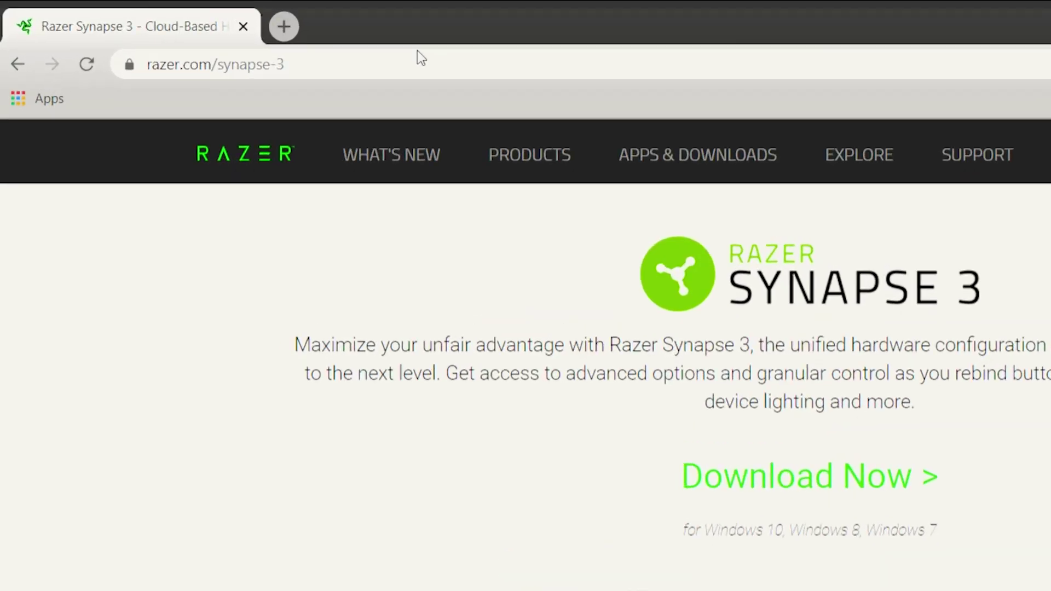
Select the razer.com/synapse-3 address in Chrome's address bar, then deselect it
click(399, 65)
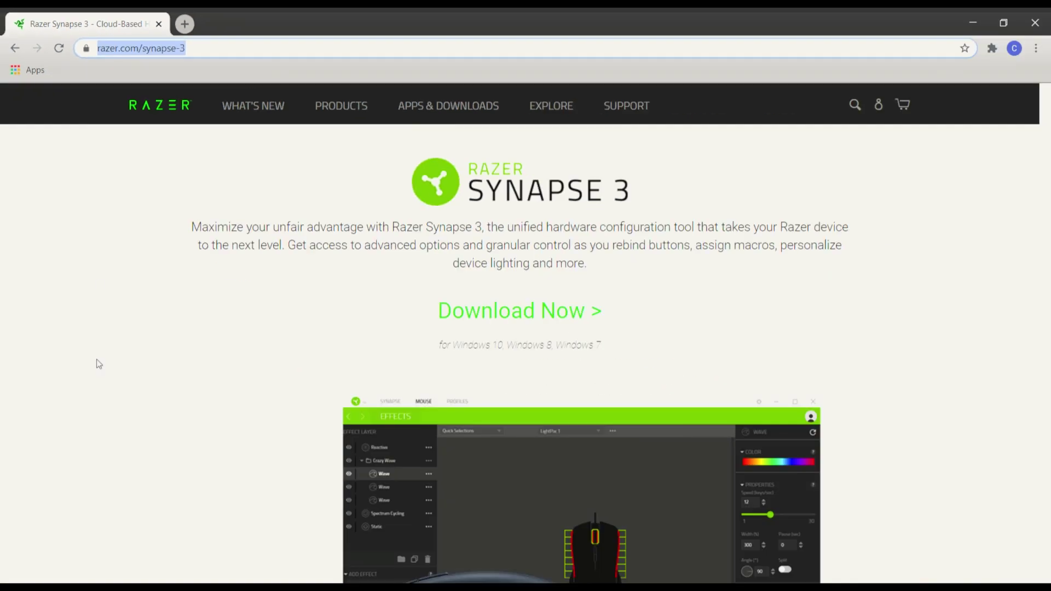
click(96, 364)
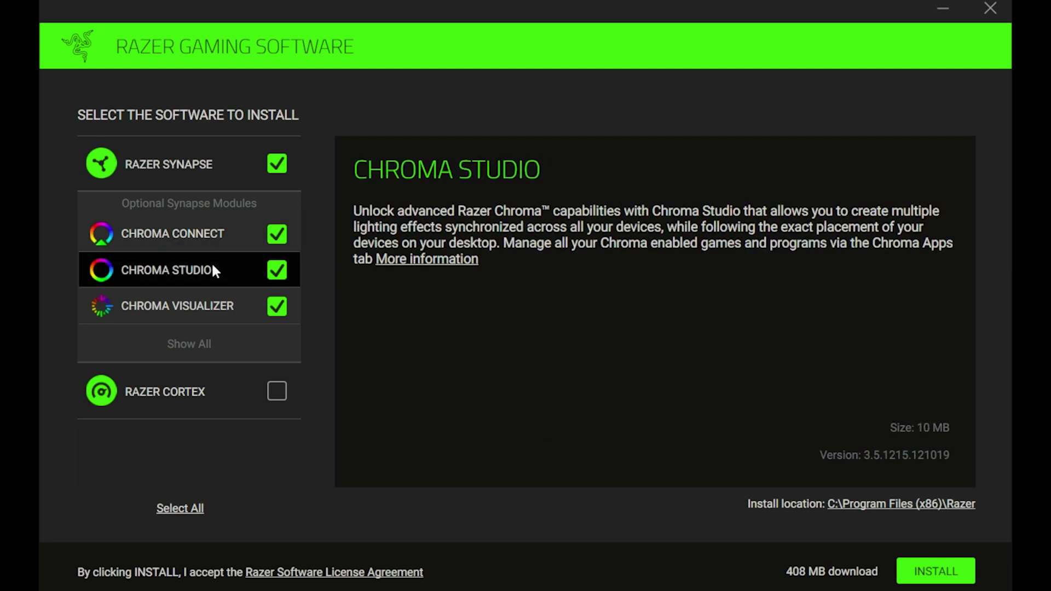
Install Synapse with its Chroma modules, skip the Razer Cortex offer, and page through the feature slides
click(936, 572)
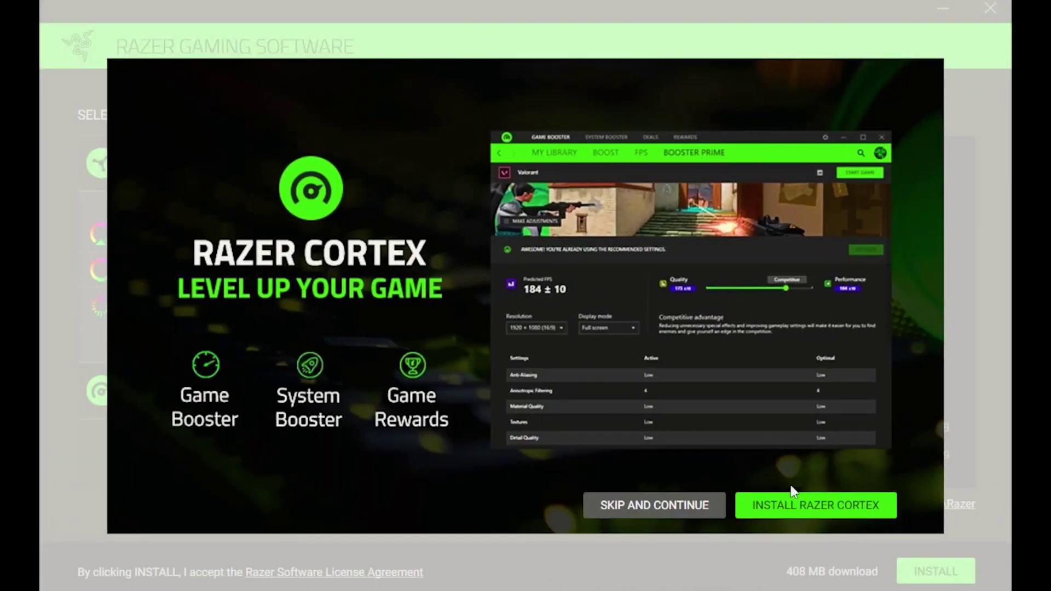
click(663, 509)
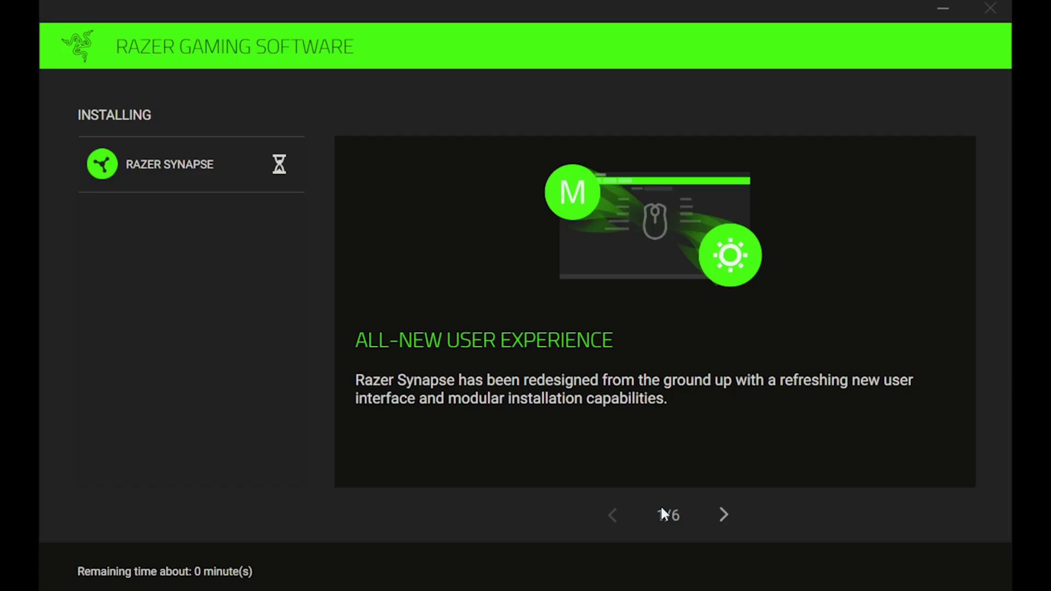
click(721, 515)
click(722, 515)
click(723, 515)
click(722, 516)
click(723, 516)
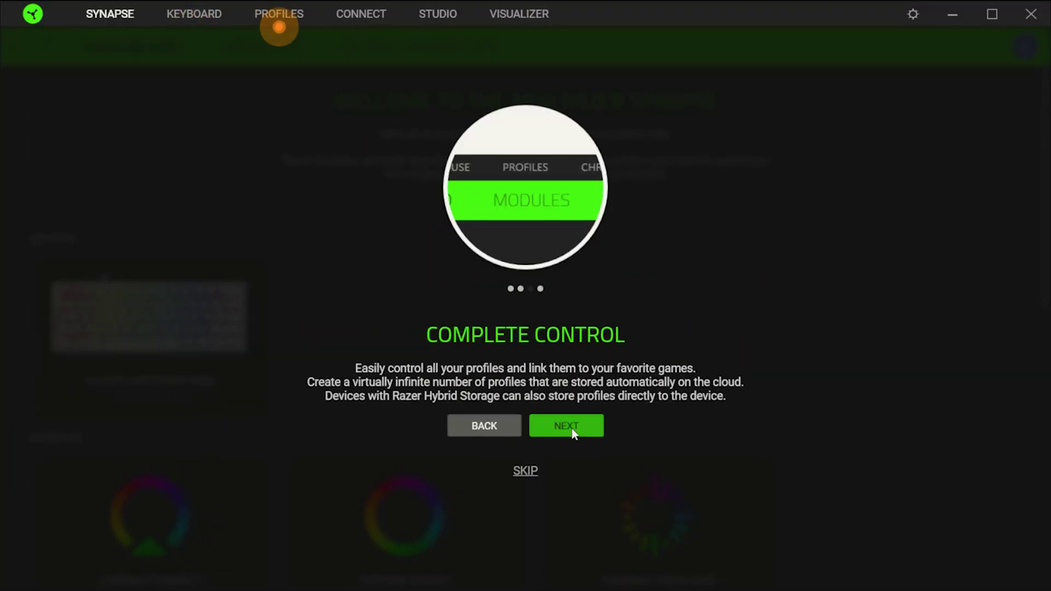
Finish the welcome tour and open the Razer Huntsman Mini Mercury White's Customize page
click(572, 431)
click(573, 431)
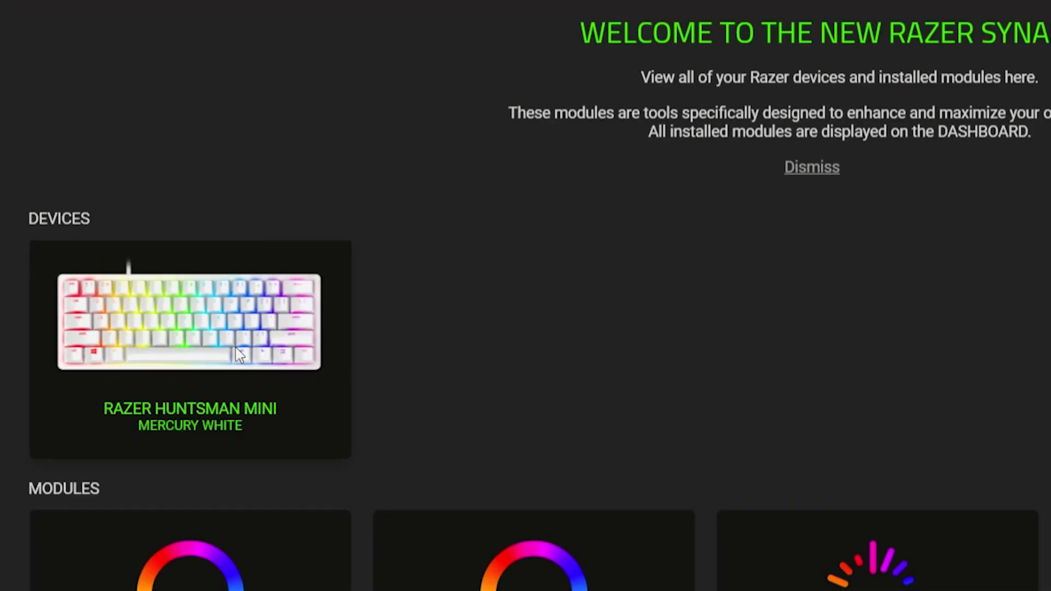
click(236, 349)
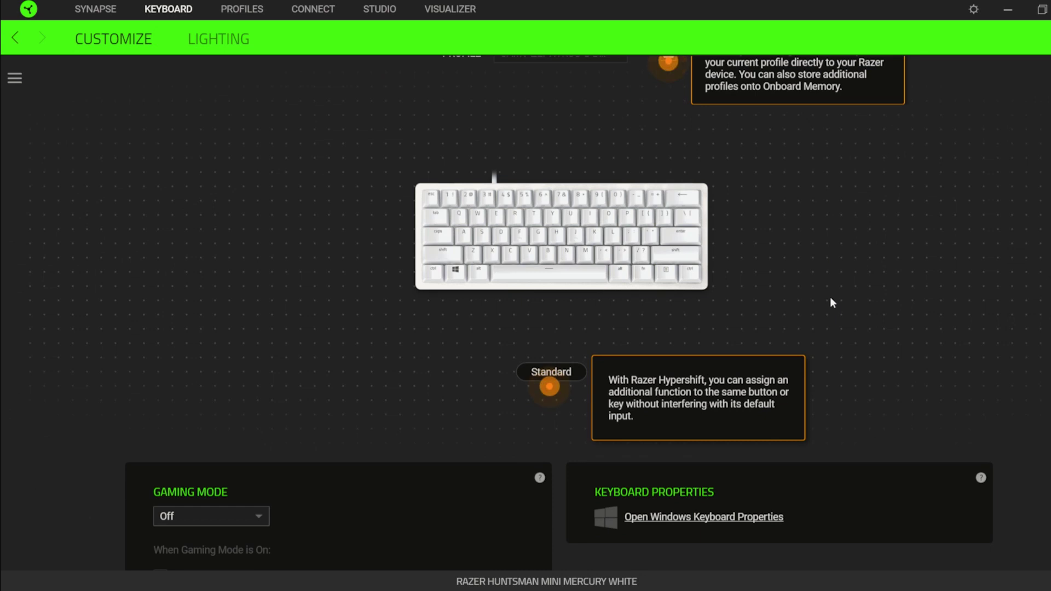
scroll(830, 296, down, 2)
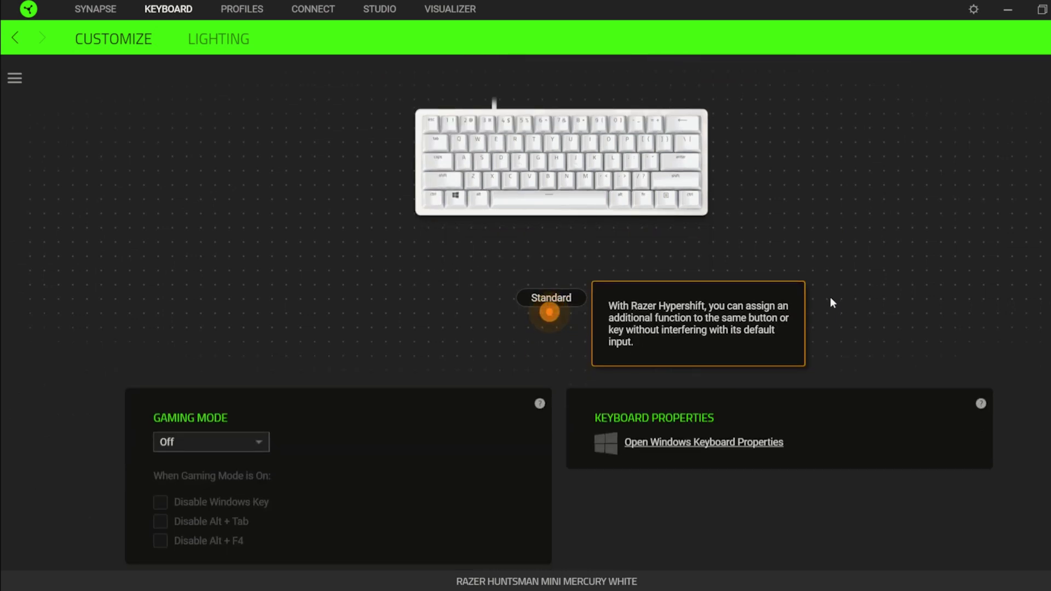
scroll(830, 296, up, 3)
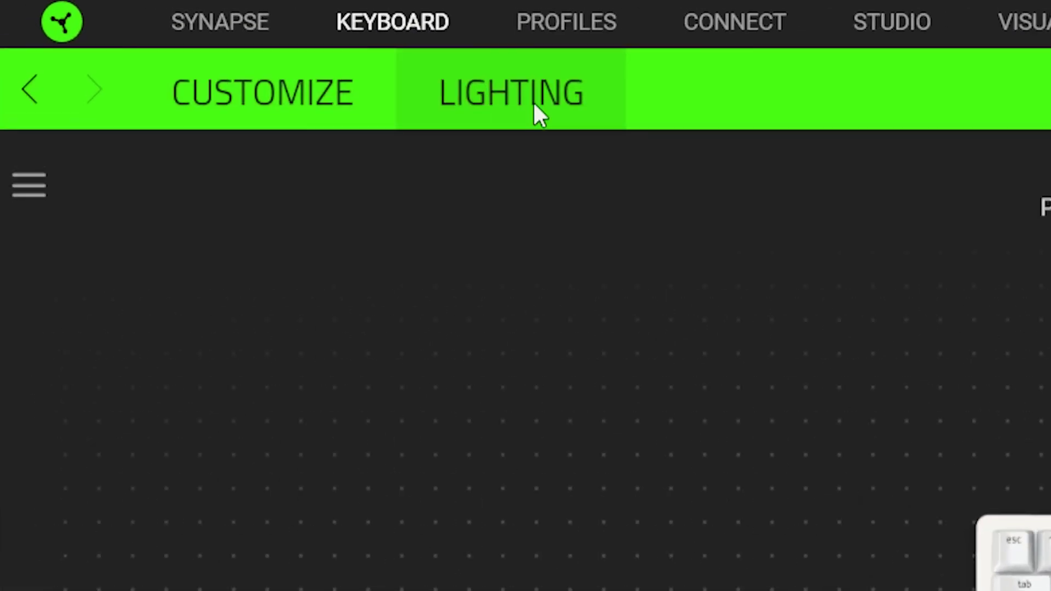
On the Lighting tab, lower keyboard brightness to 70 and return to Quick Effects
click(227, 43)
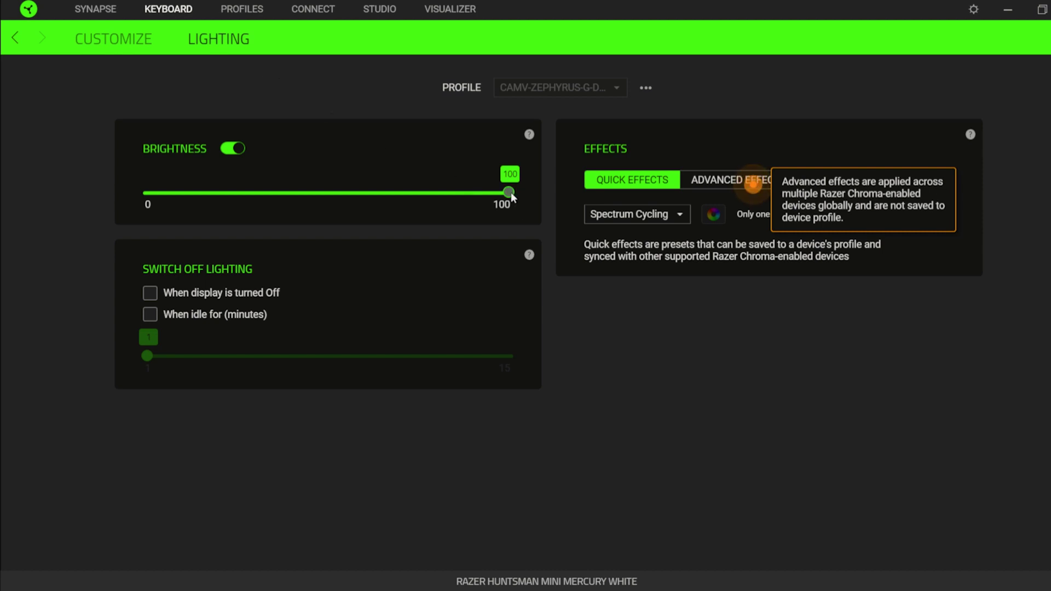
drag(511, 192, 423, 203)
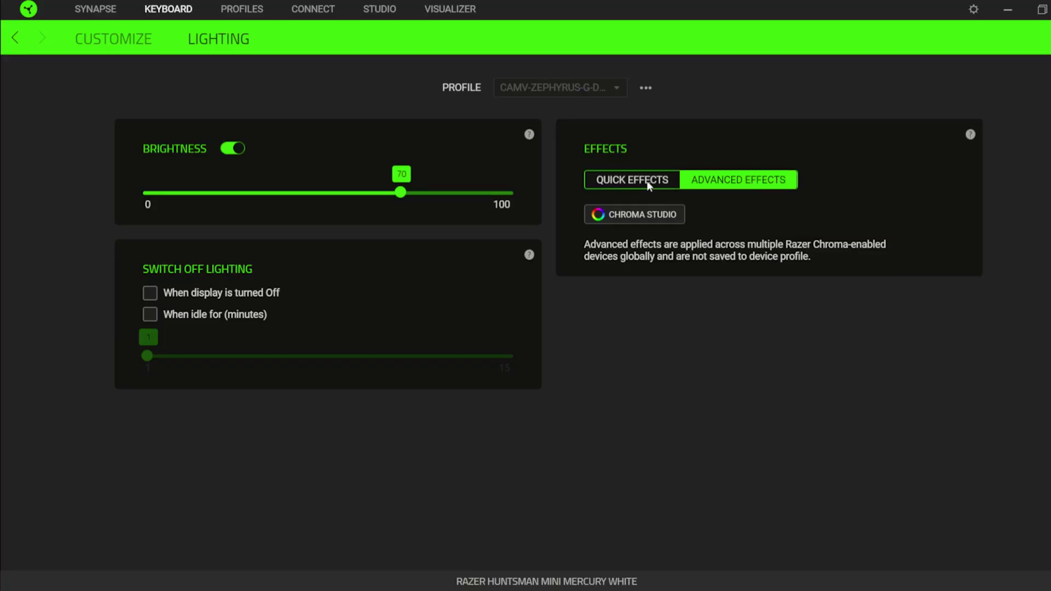
click(649, 186)
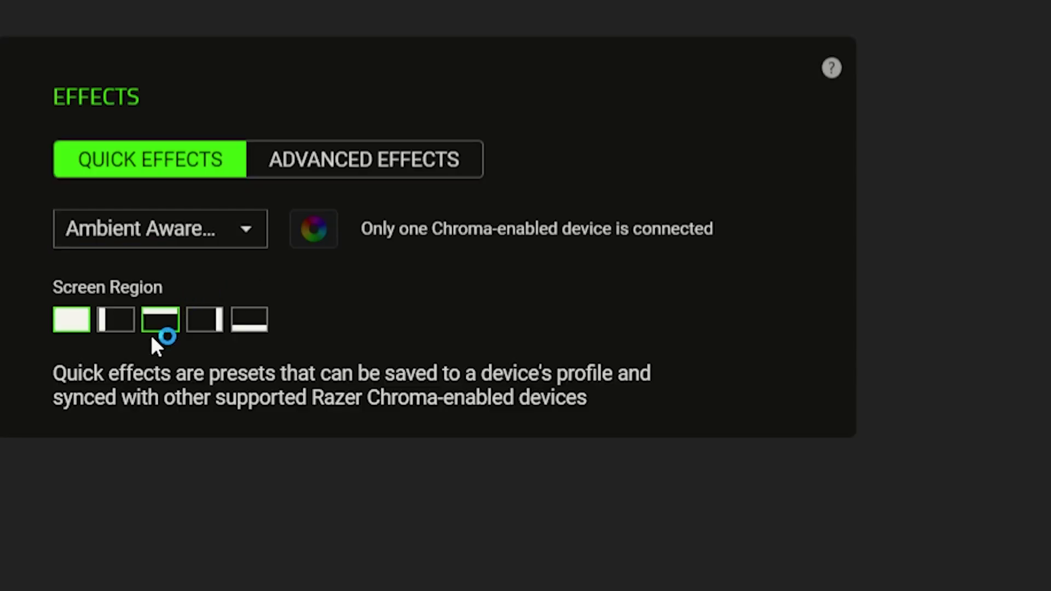
Try the whole-screen, bottom-strip and right-edge Screen Regions for Ambient Awareness
click(71, 323)
click(246, 326)
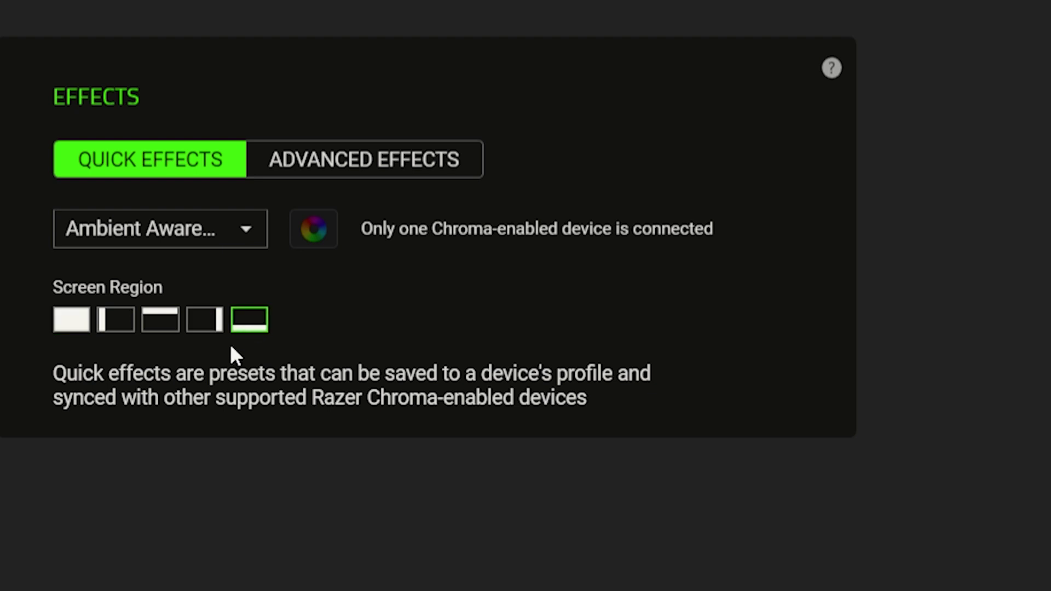
click(208, 329)
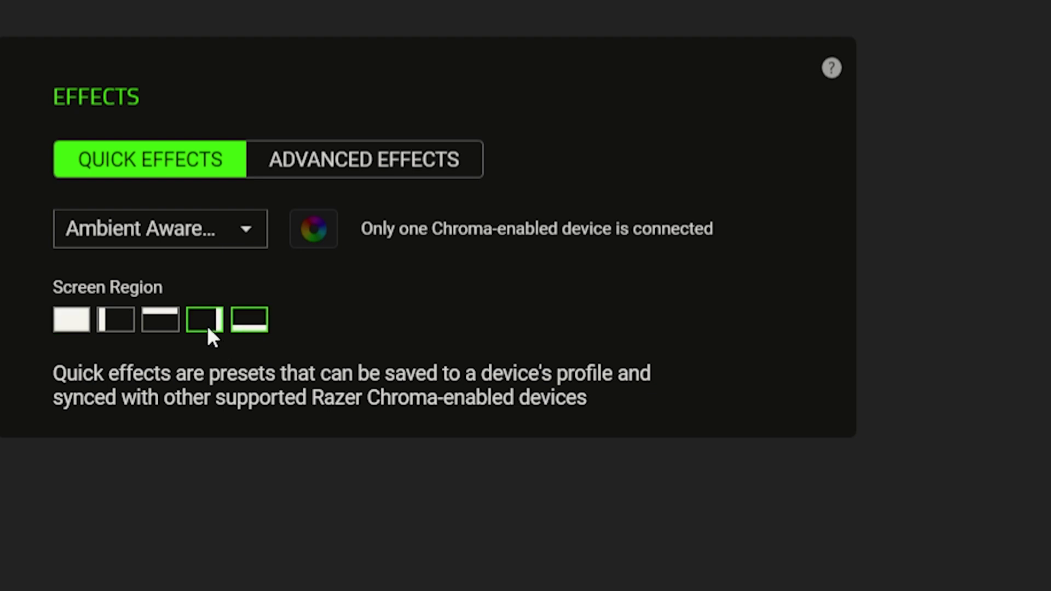
Make Ambient Awareness sample the top strip of the screen
click(161, 322)
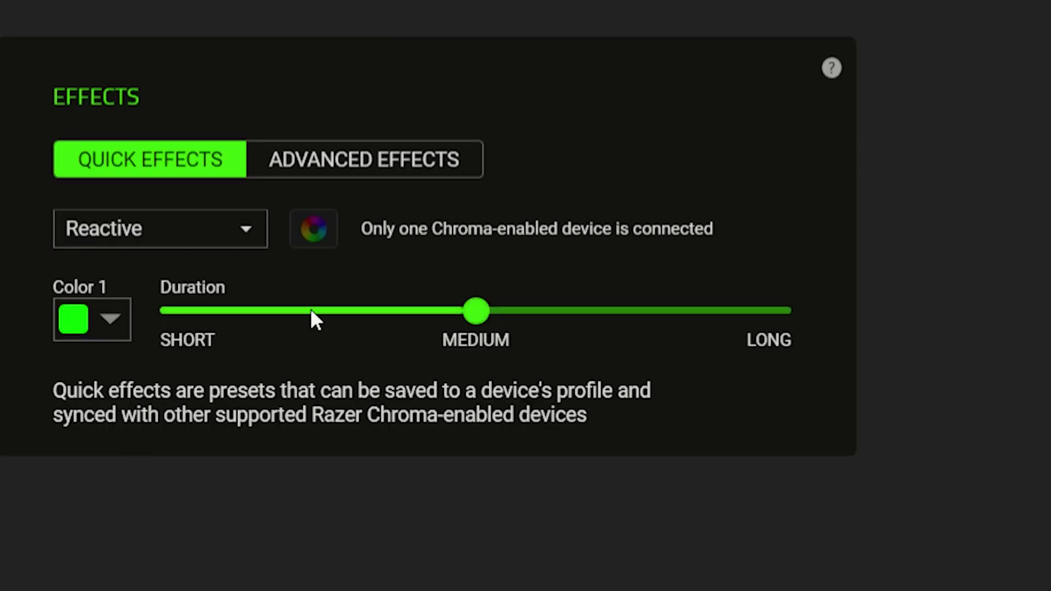
Set the Reactive effect's duration to Short
click(208, 310)
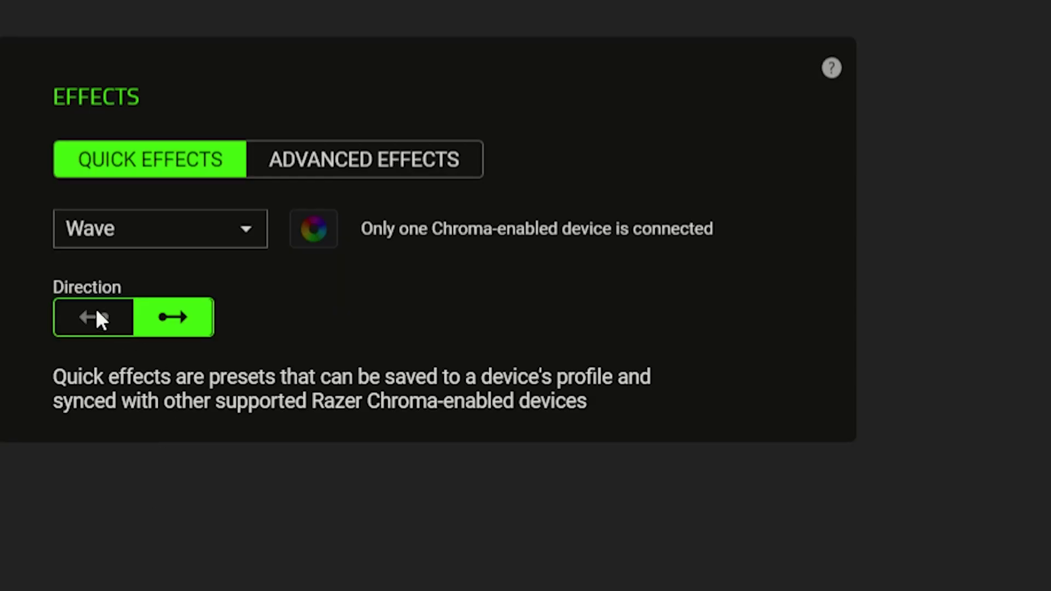
Reverse the Wave direction and set the Wheel effect to spin counter-clockwise
click(98, 319)
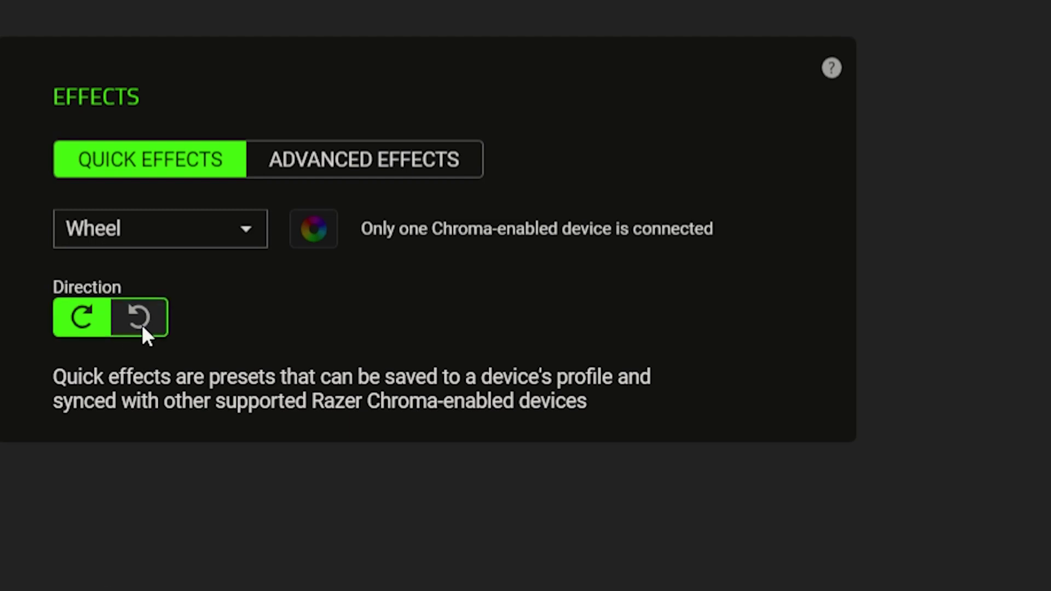
click(140, 319)
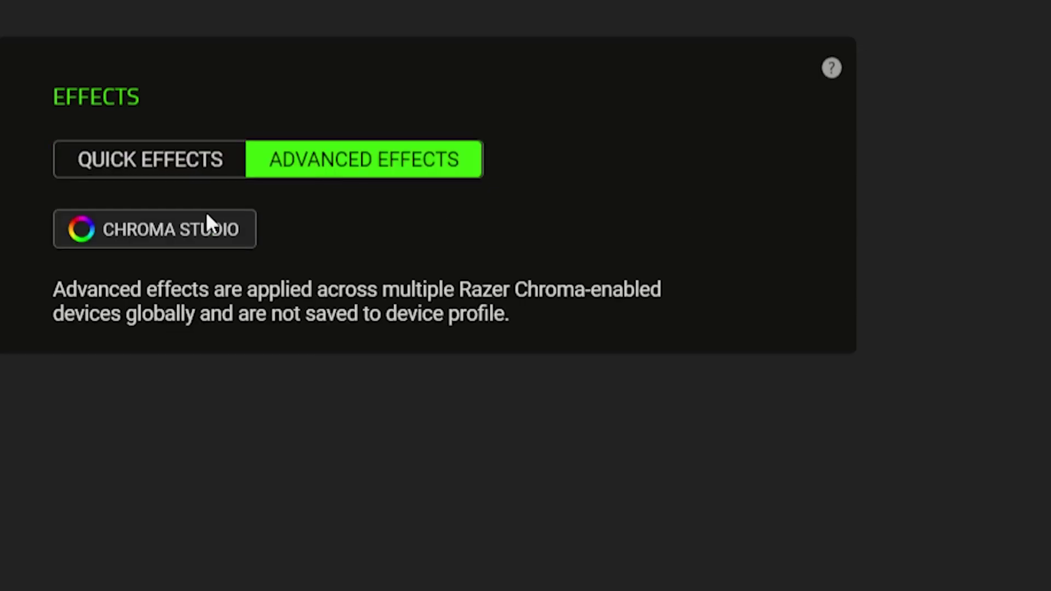
Open Chroma Studio and step through its introductory tutorial from welcome to final page
click(190, 237)
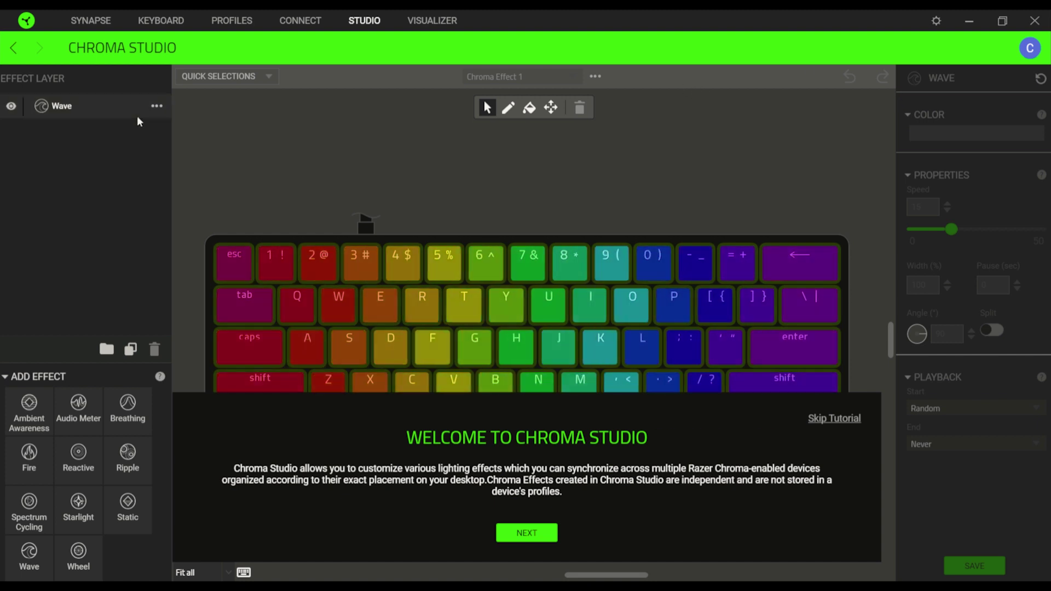
click(527, 533)
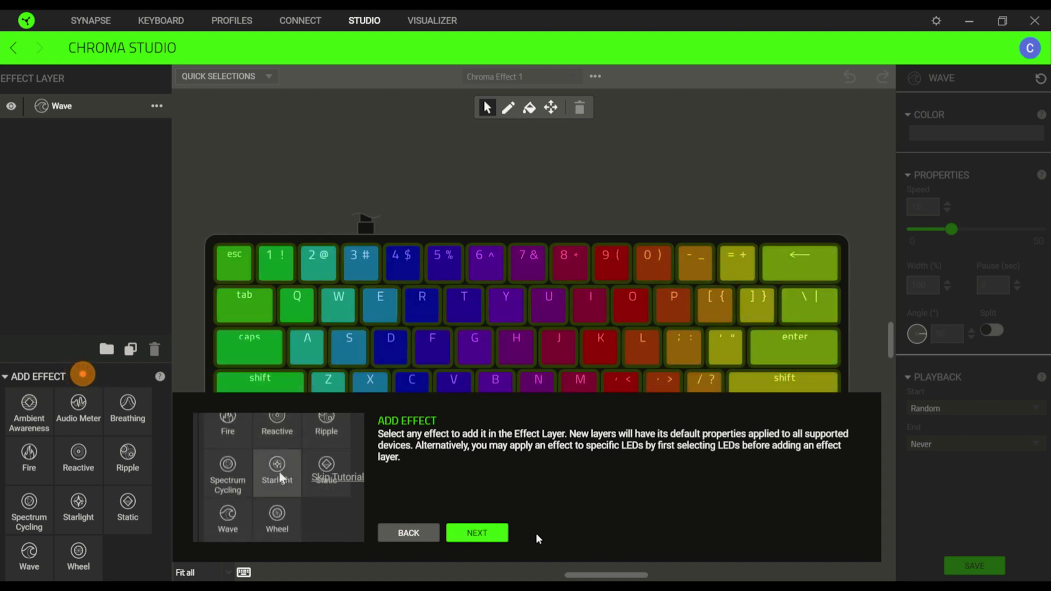
click(469, 536)
click(471, 536)
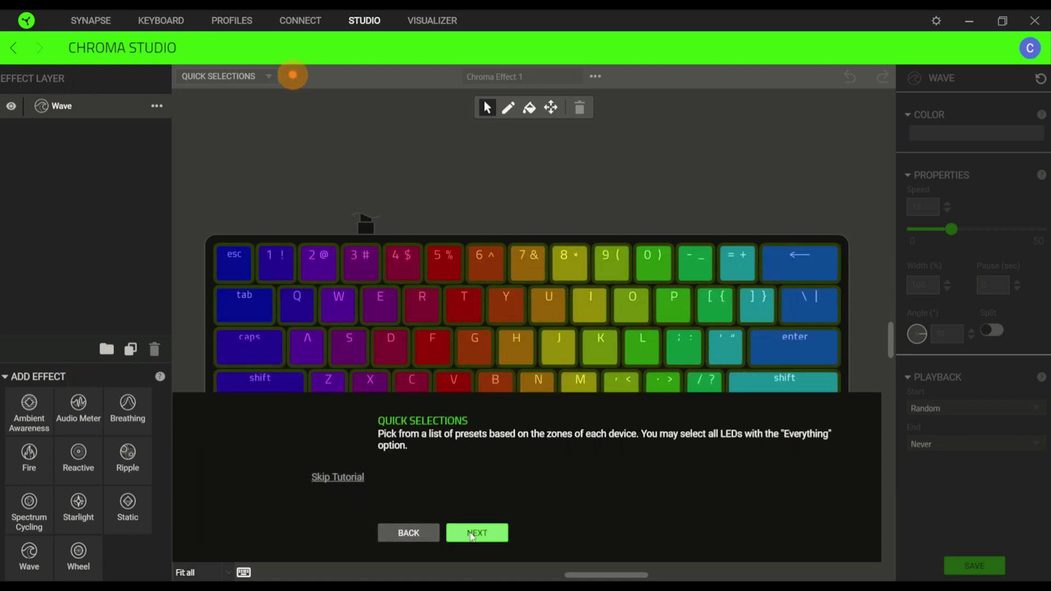
click(472, 537)
click(474, 538)
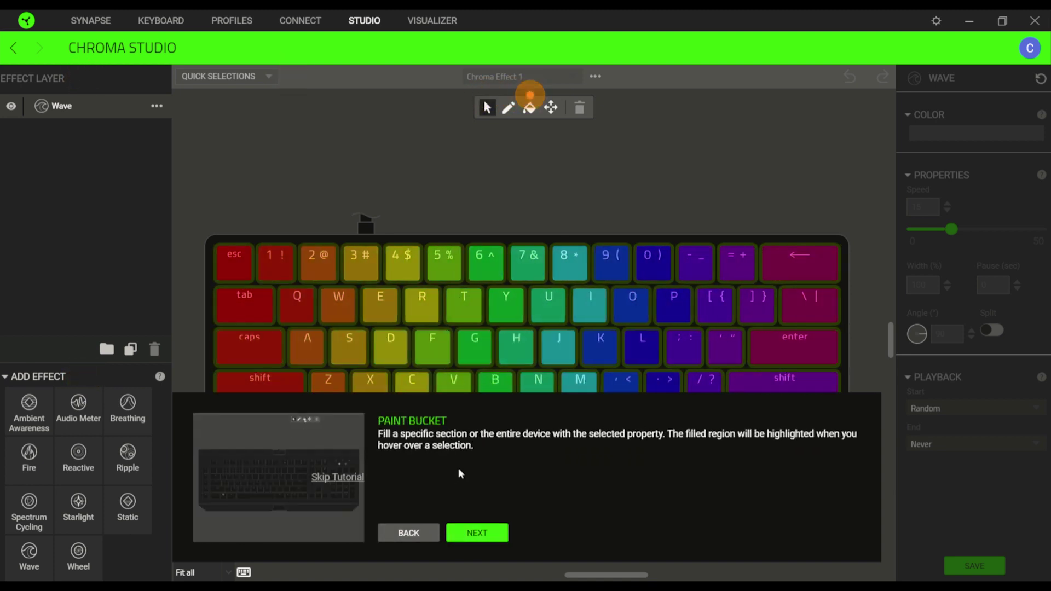
click(480, 542)
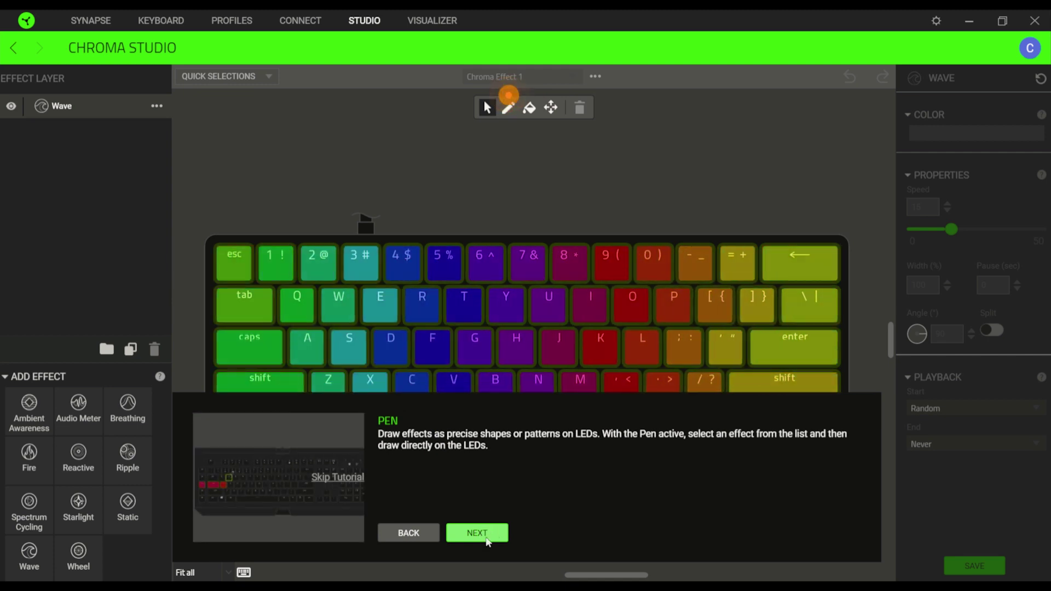
click(484, 541)
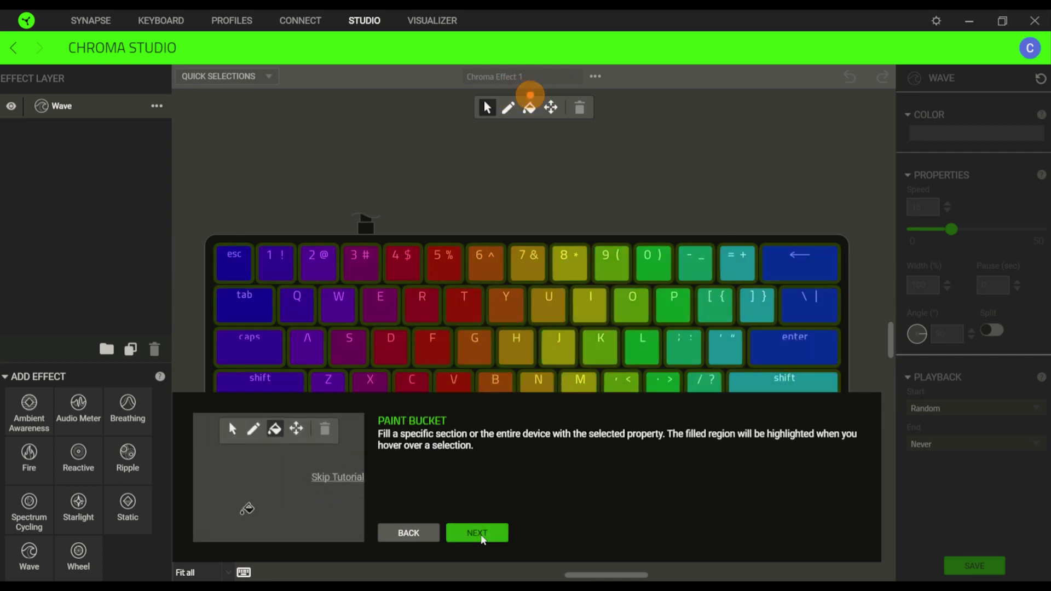
click(480, 534)
click(482, 534)
click(481, 534)
click(482, 533)
Add a Static layer over the Wave, painting W, A, S, D blue and Enter red, then save
click(481, 534)
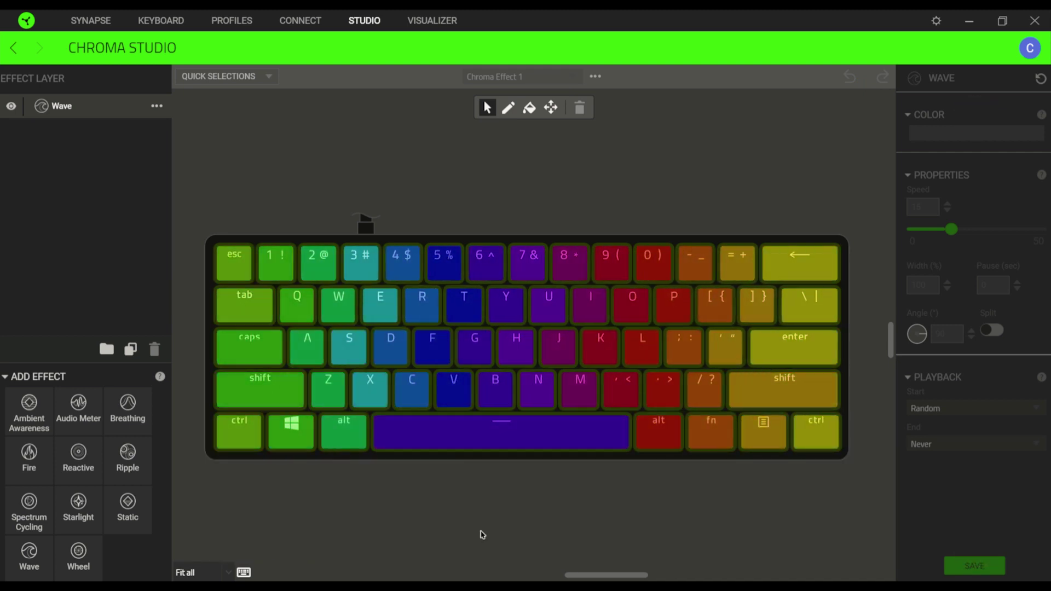
click(128, 509)
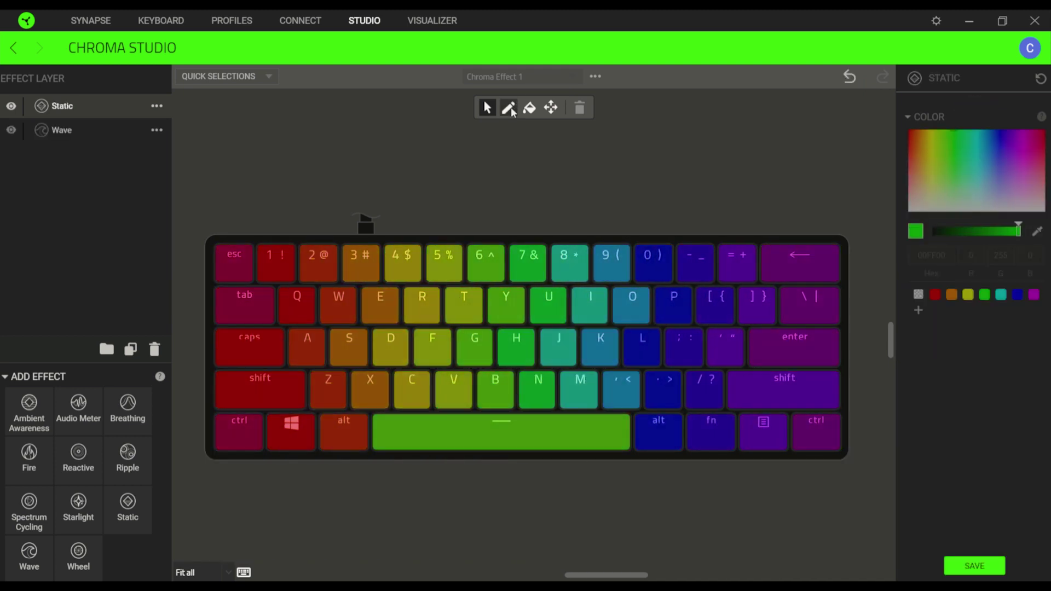
click(310, 357)
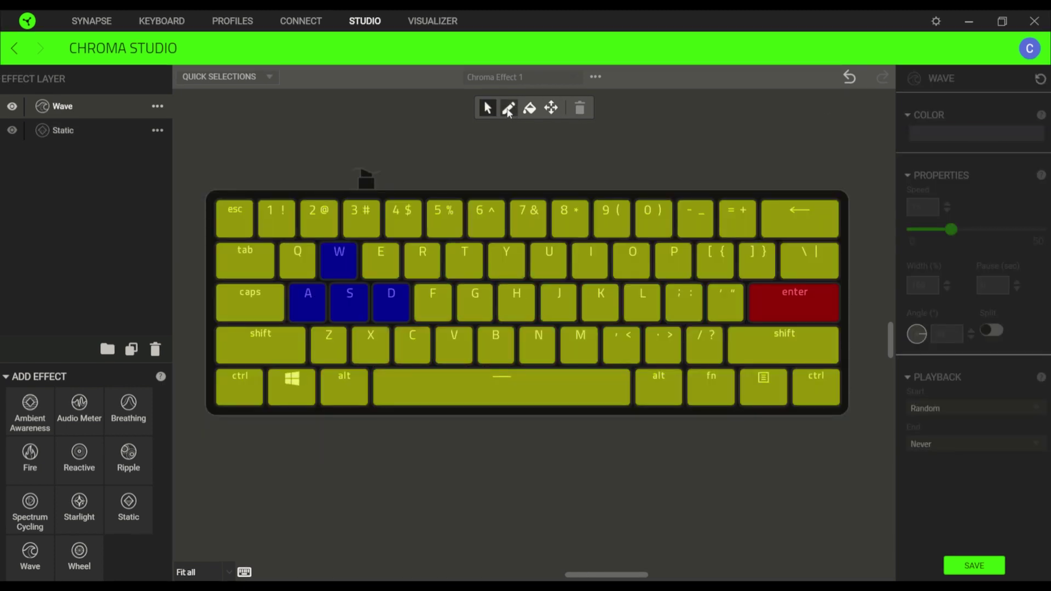
click(508, 109)
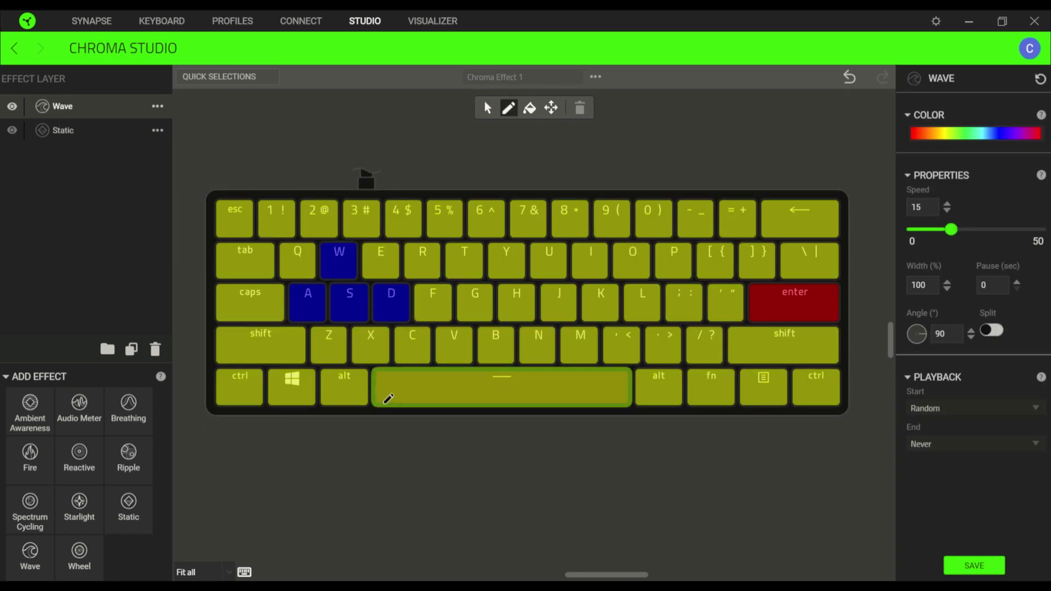
click(973, 566)
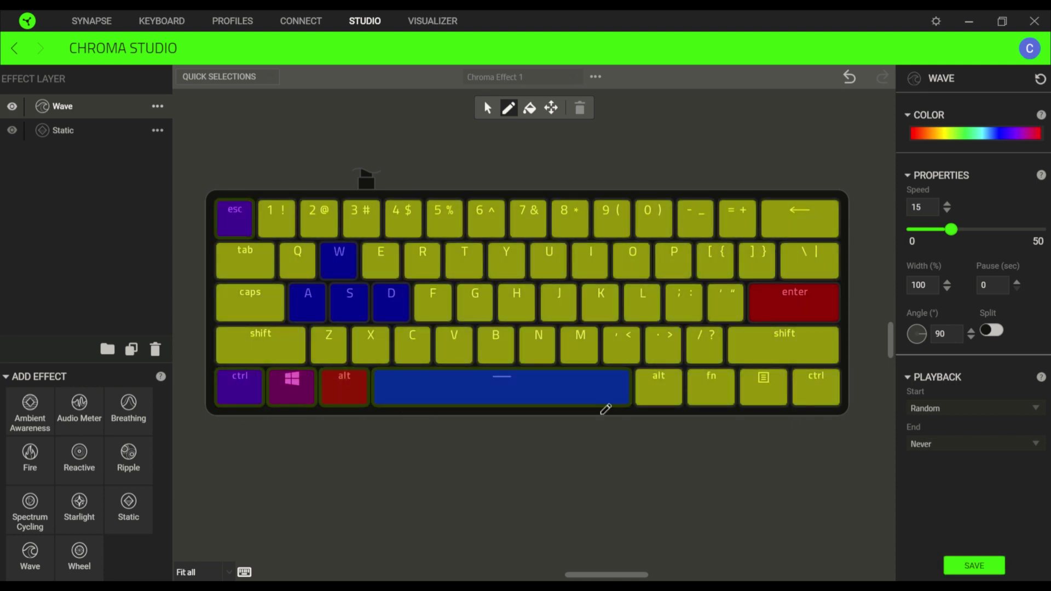
click(487, 108)
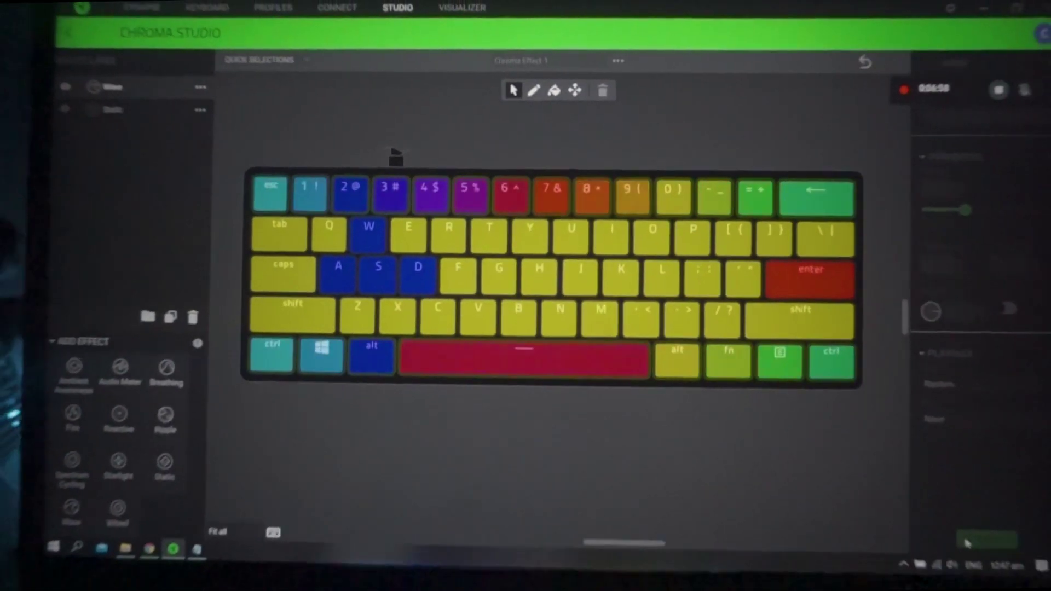